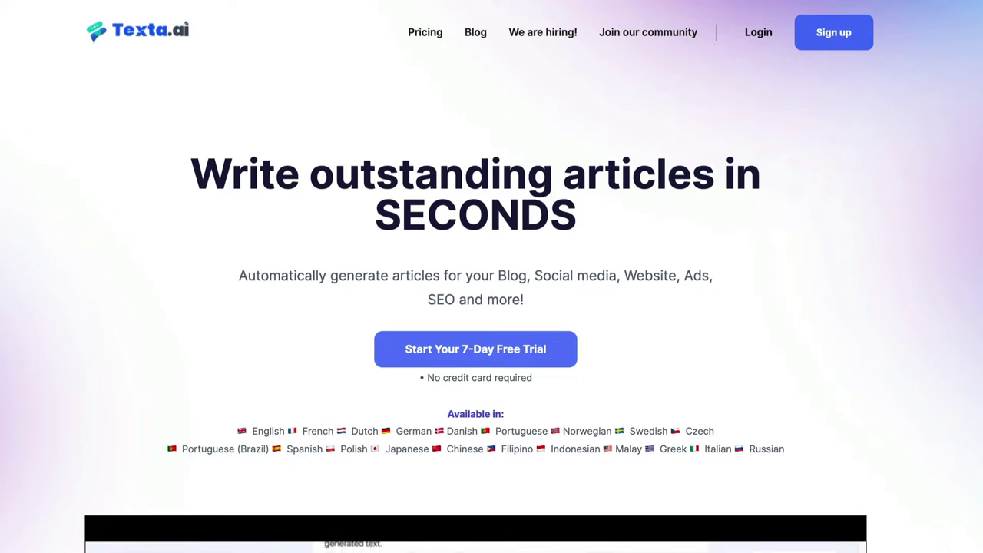
# Look through the Texta.ai homepage, covering the demo video, target audiences and key content generating tools.
pyautogui.scroll(-7, 595, 184)
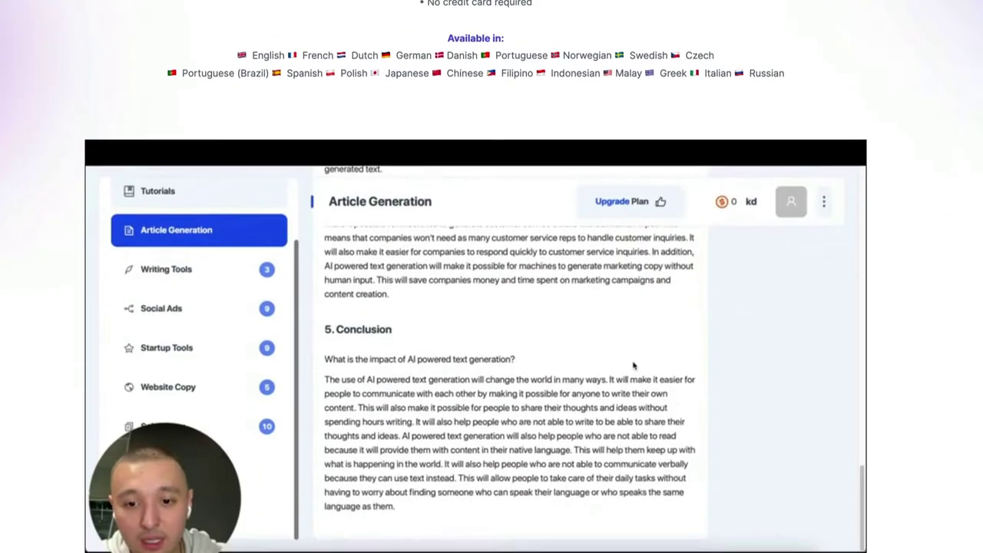
pyautogui.scroll(-7, 596, 185)
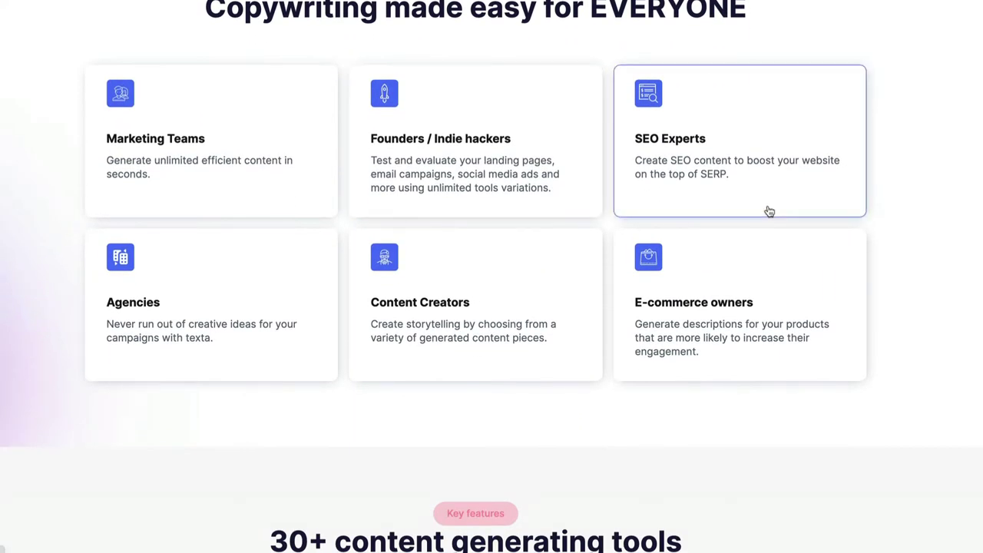
pyautogui.scroll(-1, 484, 197)
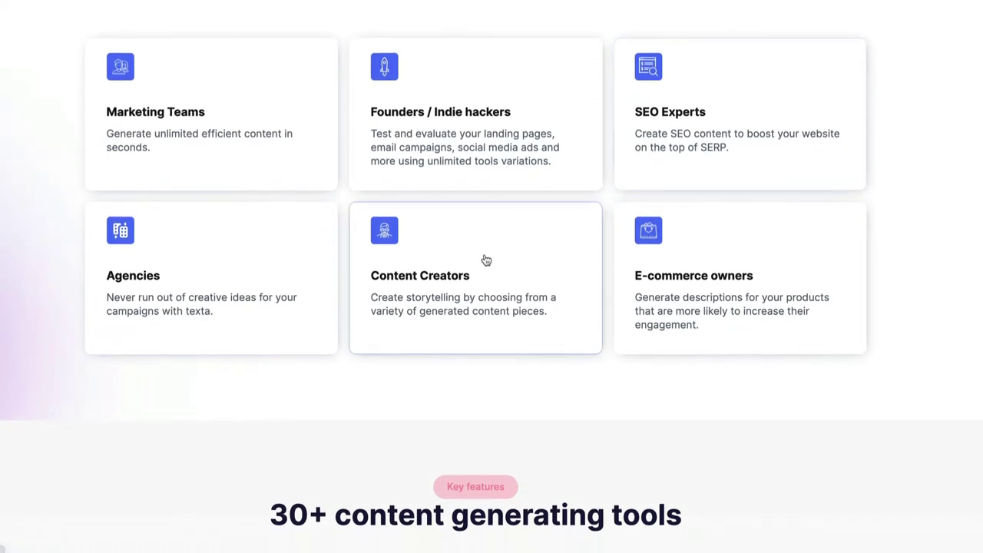
pyautogui.scroll(-2, 504, 223)
pyautogui.scroll(-1, 505, 269)
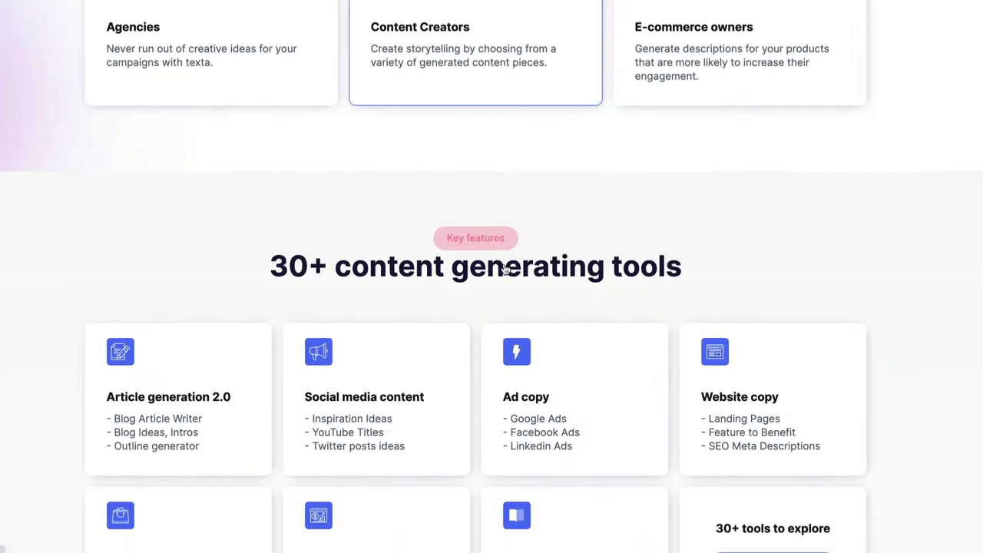
pyautogui.scroll(-3, 505, 270)
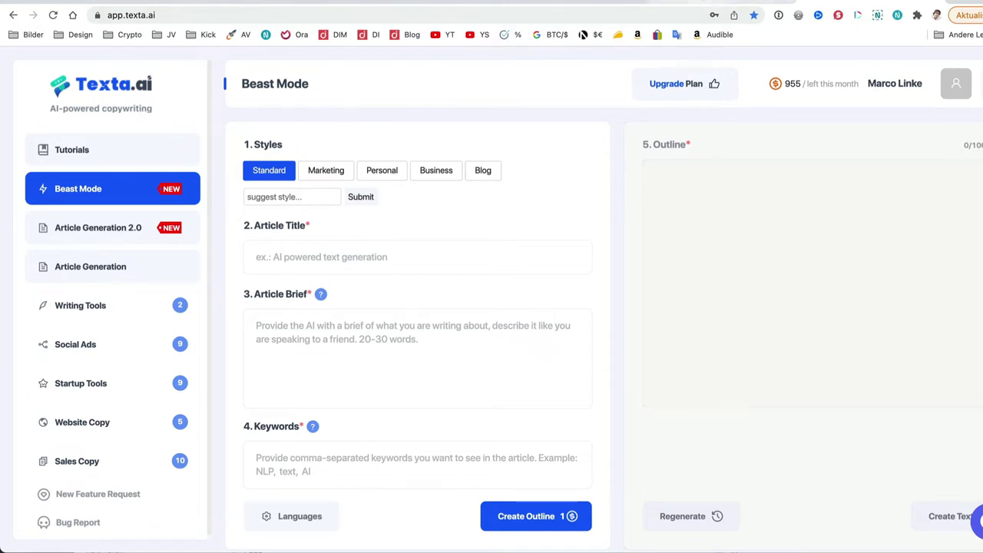
# Switch to the Texta.ai offer on AppSumo and examine the plan's credits, monthly article limit and language support.
pyautogui.click(707, 4)
pyautogui.moveTo(789, 71)
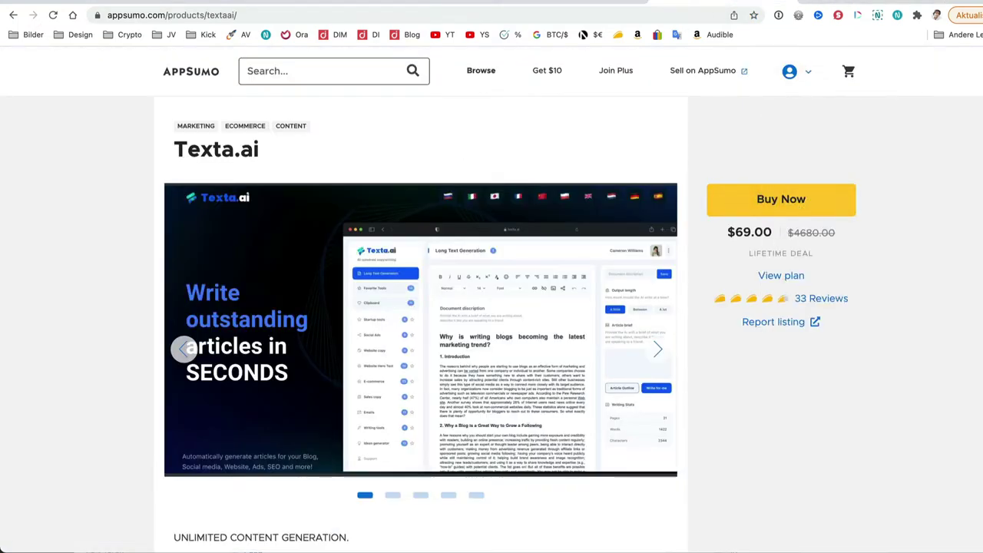
pyautogui.scroll(-15, 660, 134)
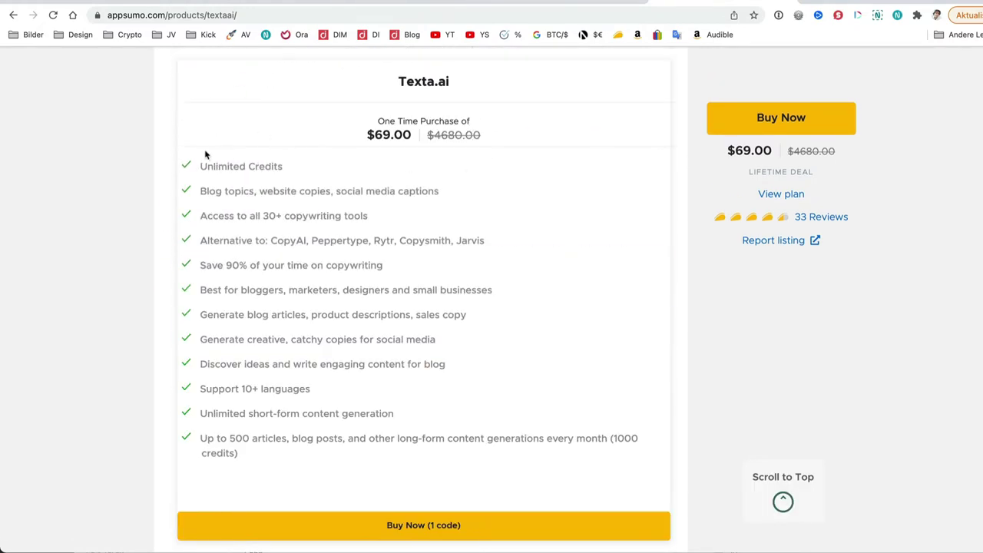
pyautogui.moveTo(199, 166); pyautogui.dragTo(308, 172)
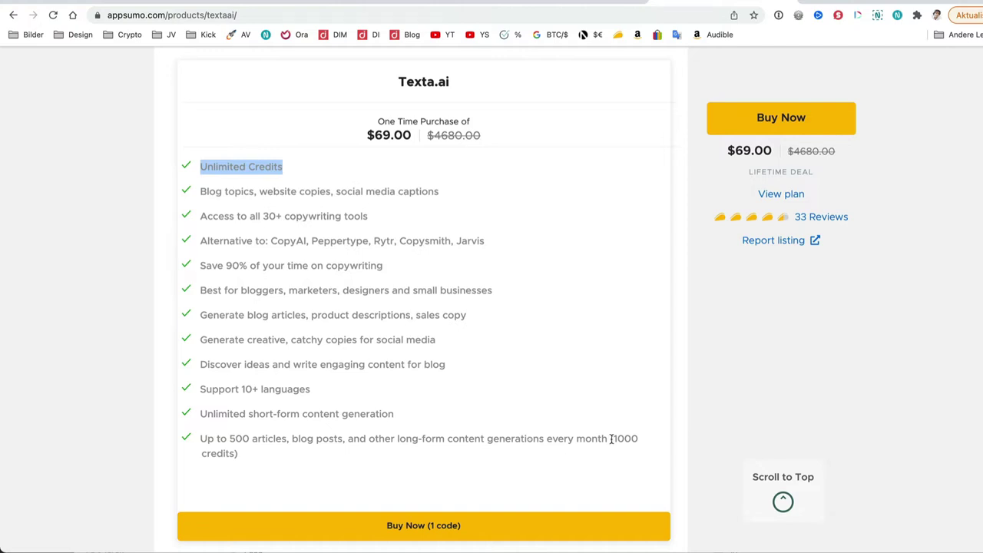
pyautogui.moveTo(613, 438); pyautogui.dragTo(234, 452)
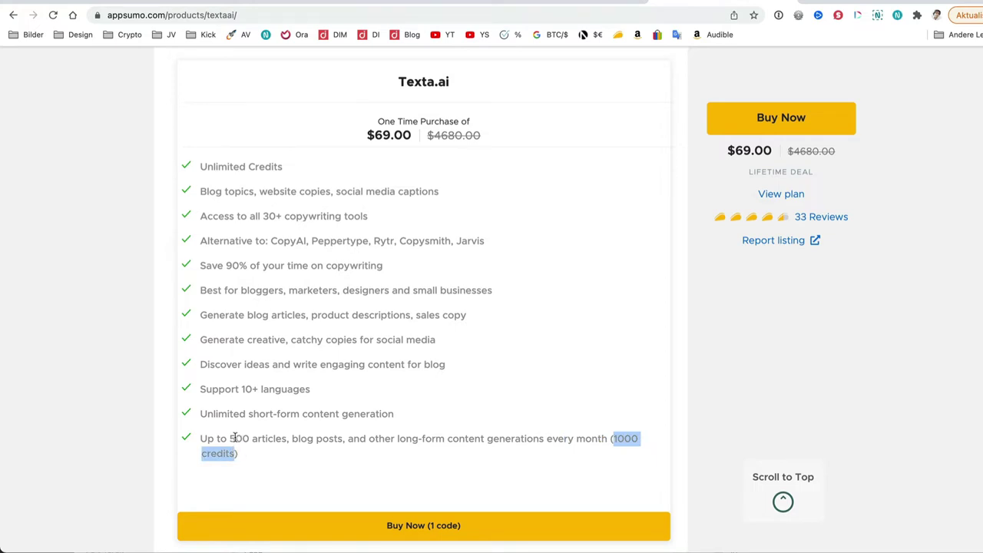
pyautogui.moveTo(230, 438); pyautogui.dragTo(592, 436)
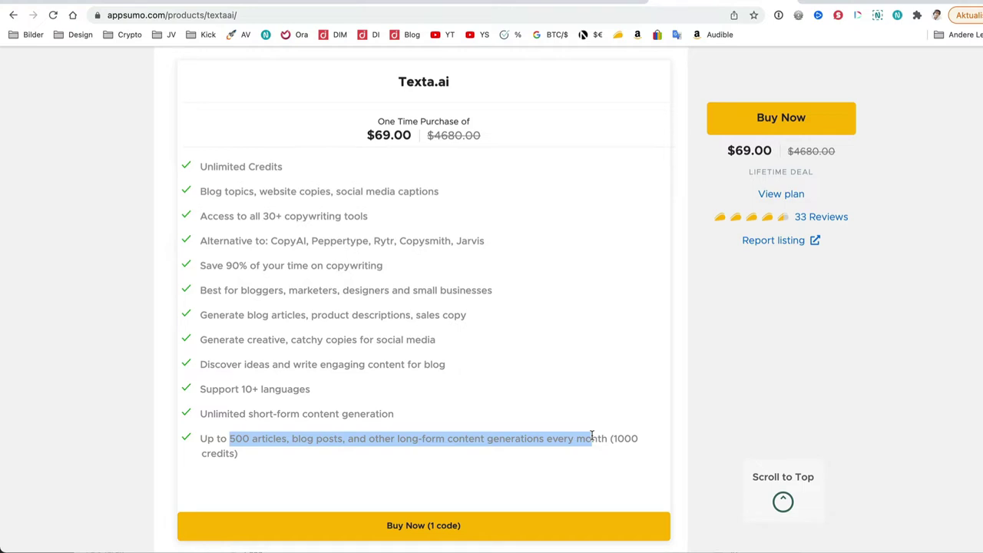
pyautogui.moveTo(227, 437); pyautogui.dragTo(279, 456)
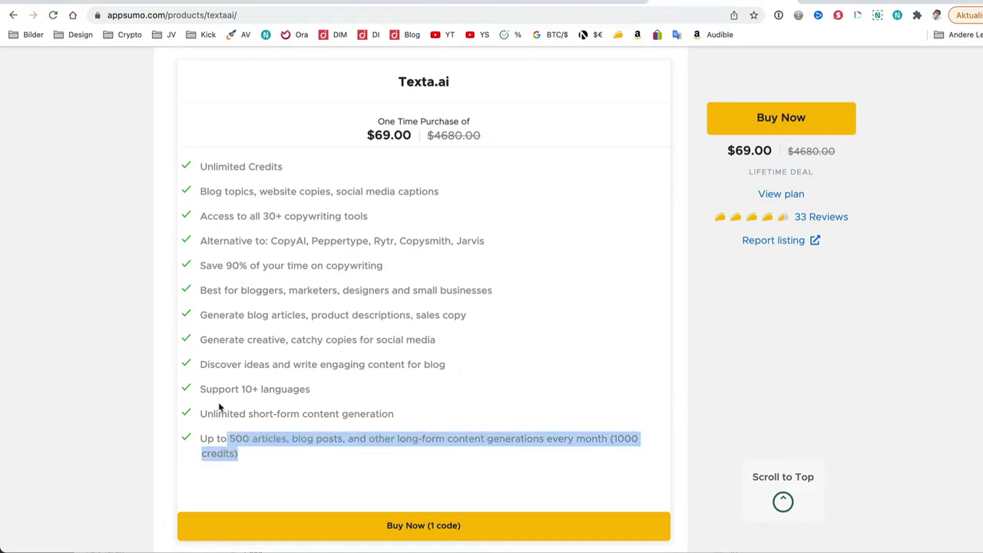
pyautogui.moveTo(204, 390); pyautogui.dragTo(358, 393)
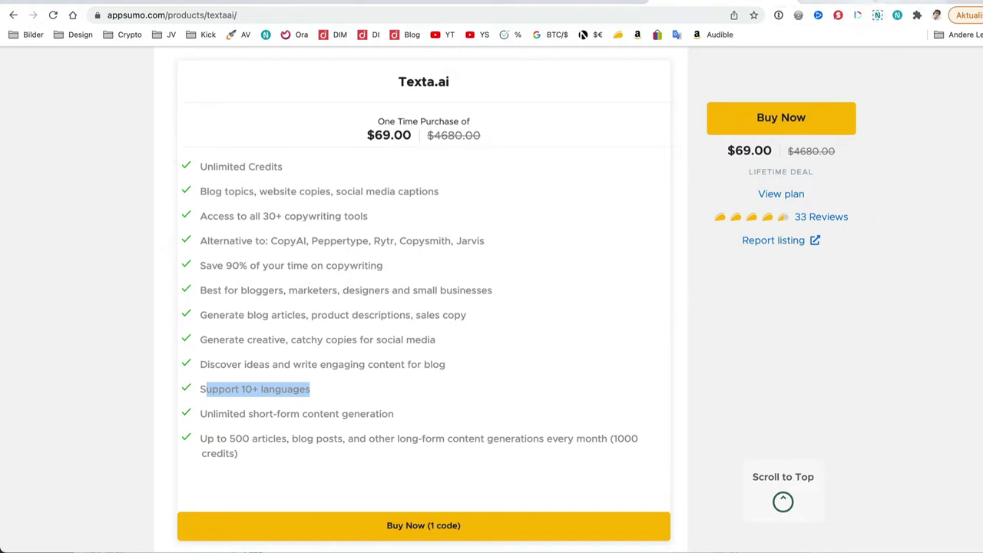
# Return to the Texta.ai app and look at the Tutorials and Article Generation 2.0 pages.
pyautogui.click(878, 4)
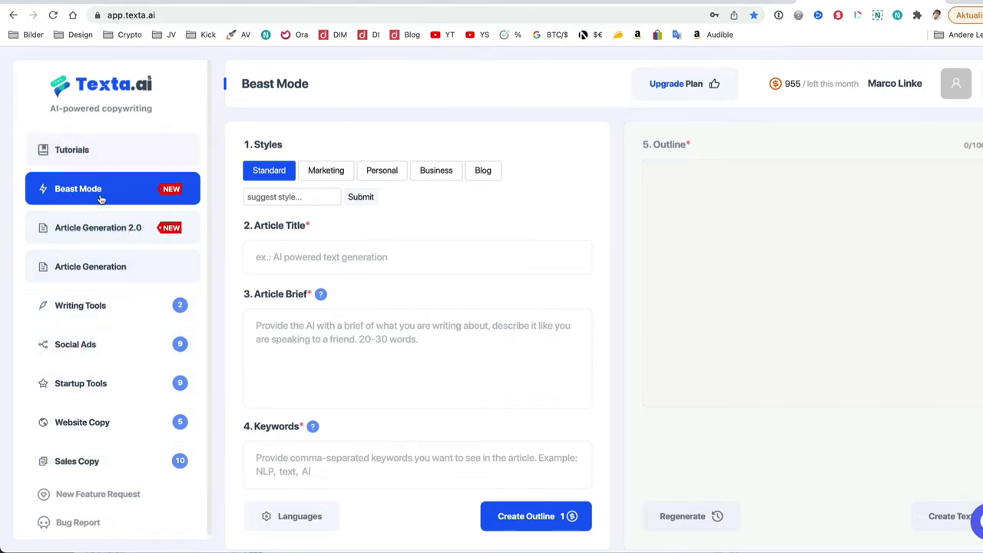
pyautogui.click(89, 150)
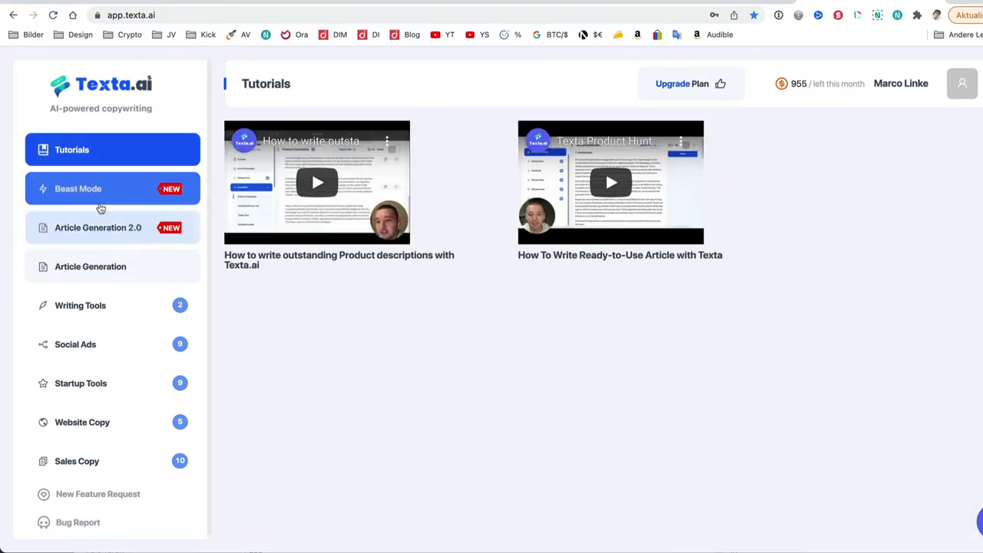
pyautogui.click(102, 242)
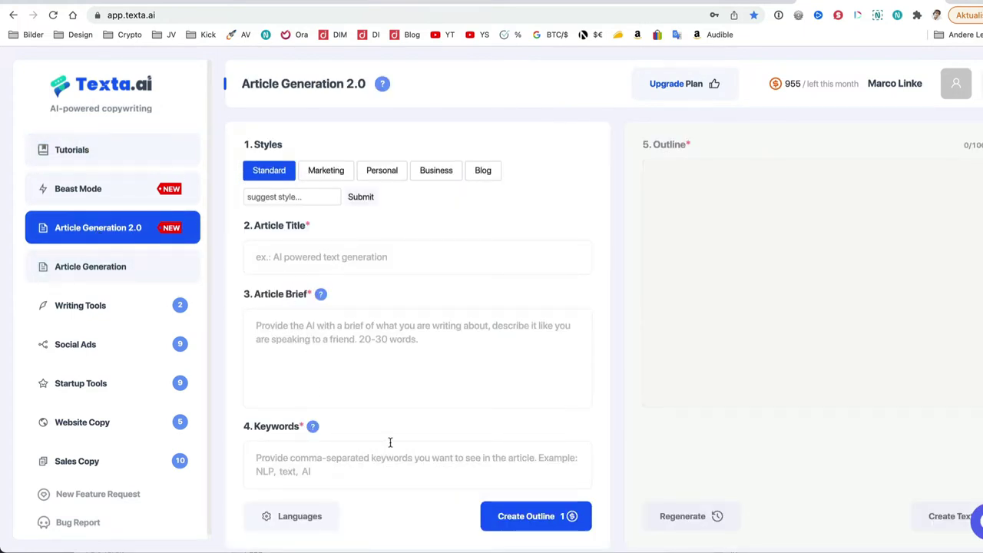
# Open the Blog Titles writing tool and enter "Wie gut sind AI Schreibprogramme wie Texta.ai?" as the product description.
pyautogui.click(77, 307)
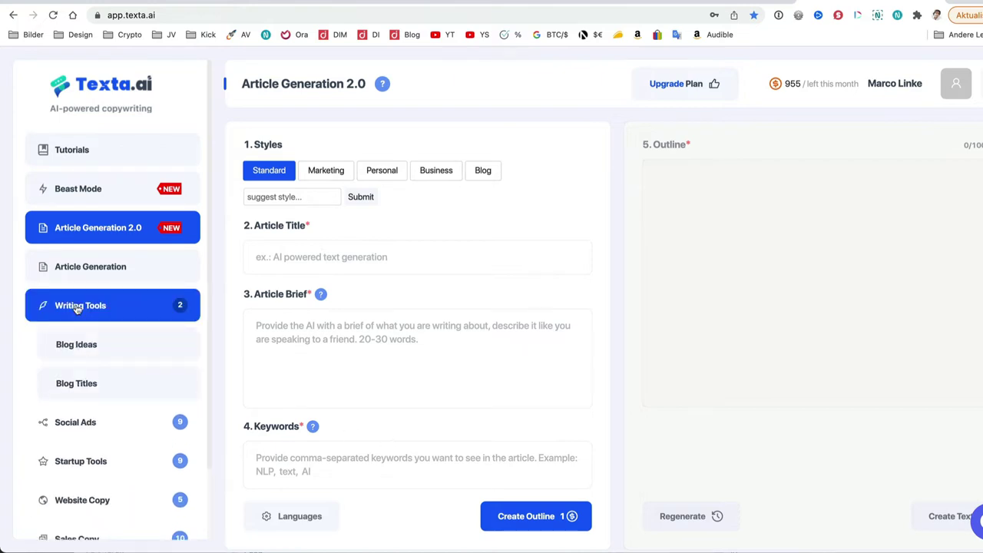
pyautogui.click(87, 347)
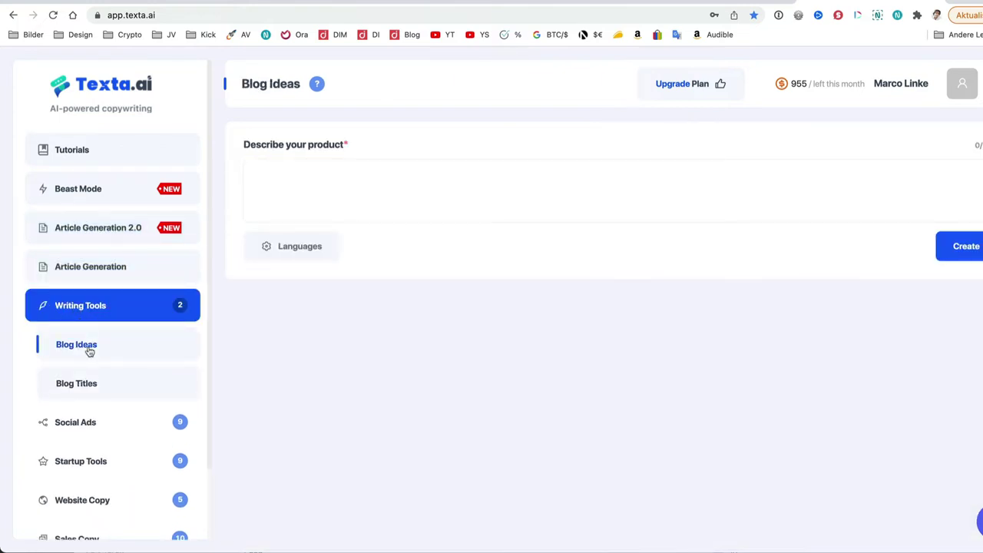
pyautogui.click(97, 388)
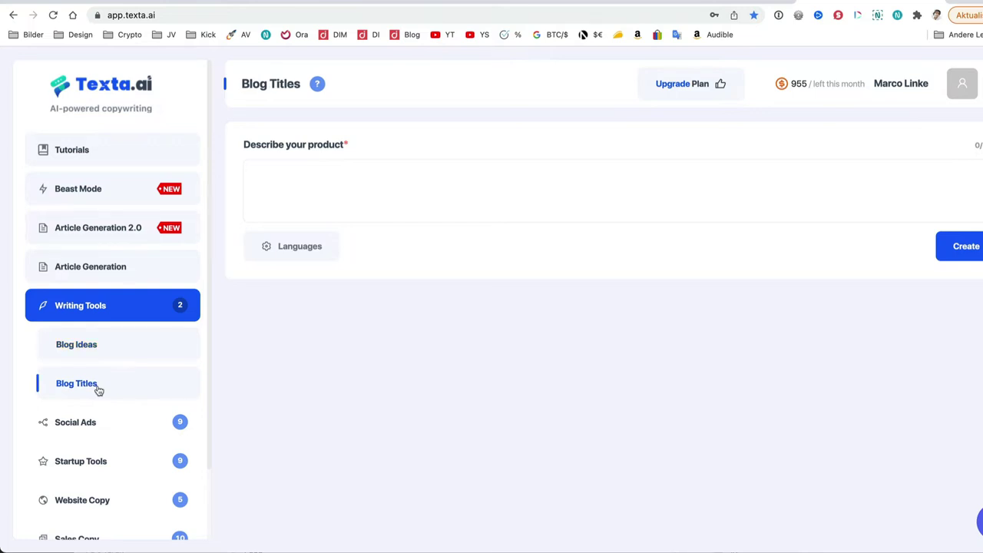
pyautogui.click(270, 177)
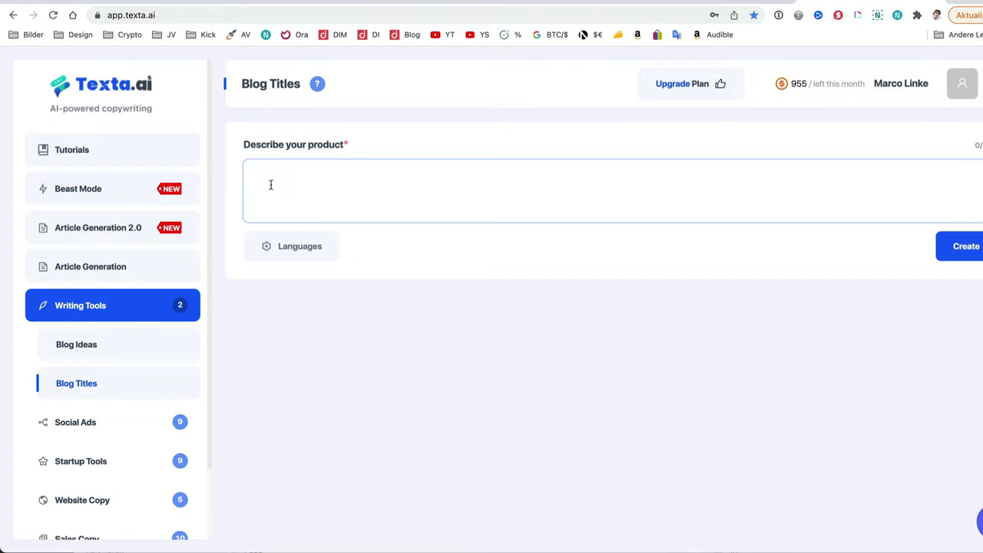
pyautogui.write('Wie gut sind AI Schreibprogramme wie Texta.ai?')
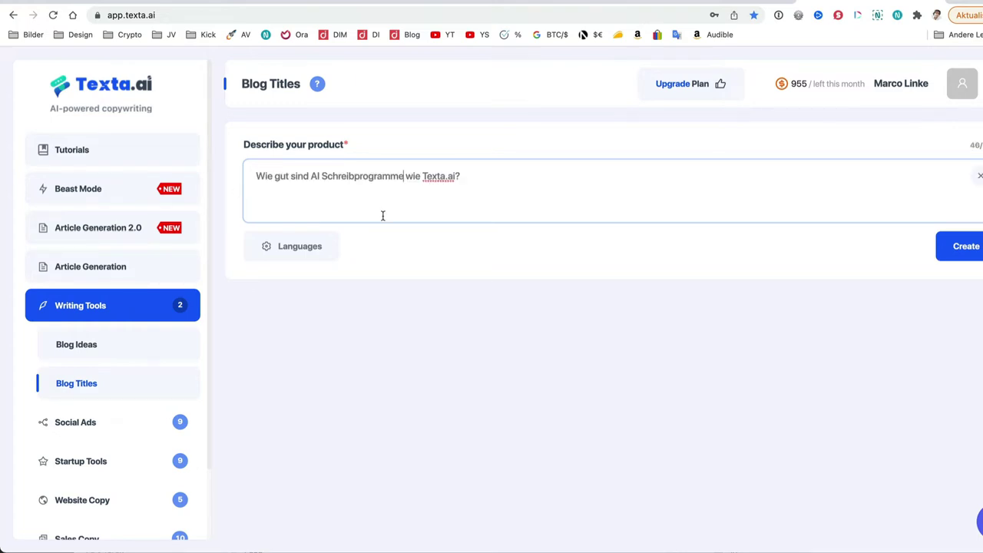
# Set both the input language and the output language of the Blog Titles tool to German.
pyautogui.click(318, 247)
pyautogui.click(483, 259)
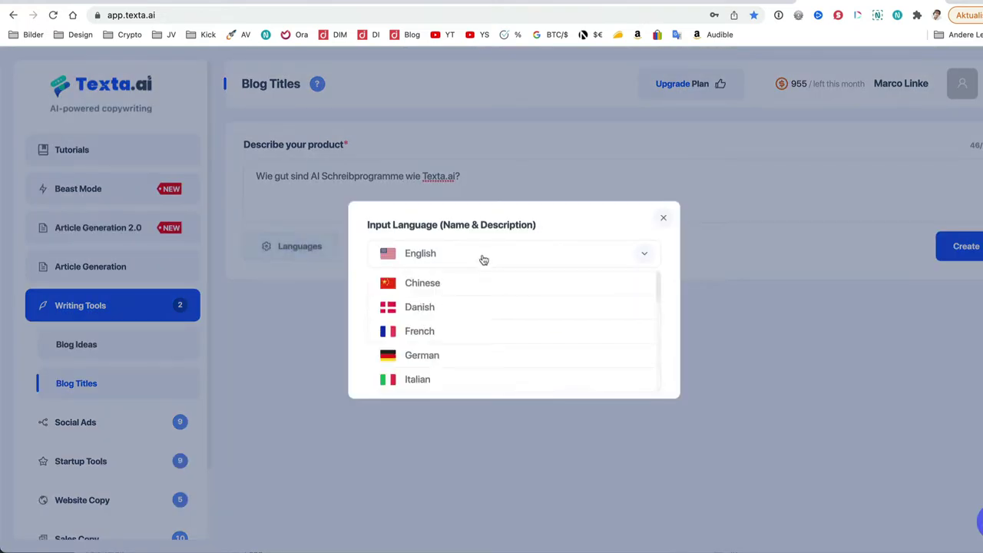
pyautogui.click(451, 355)
pyautogui.click(413, 325)
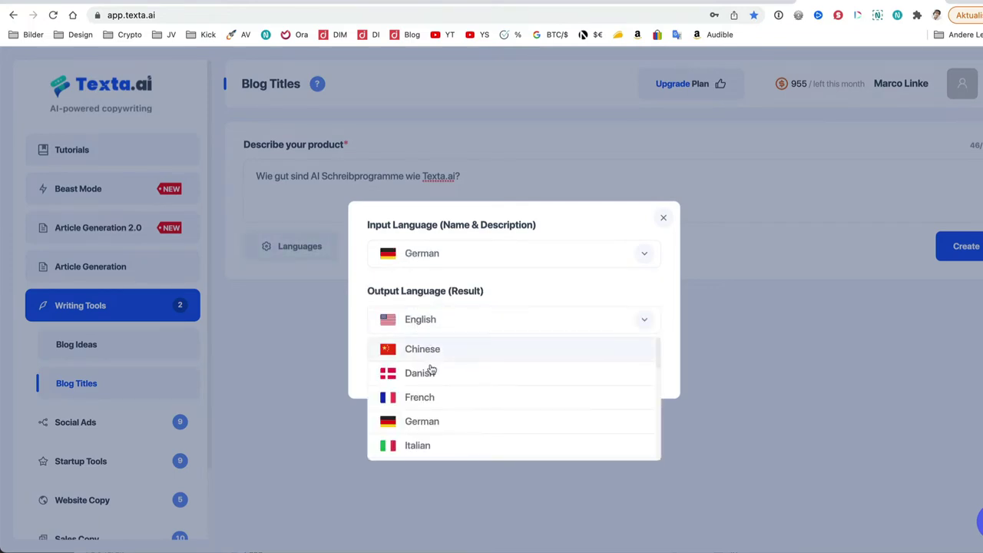
pyautogui.click(429, 420)
pyautogui.click(631, 365)
# Generate the blog titles and copy the result "Schreibt das Texta.ai-Schreibprogramm gute oder schlechte Blogs?".
pyautogui.click(958, 246)
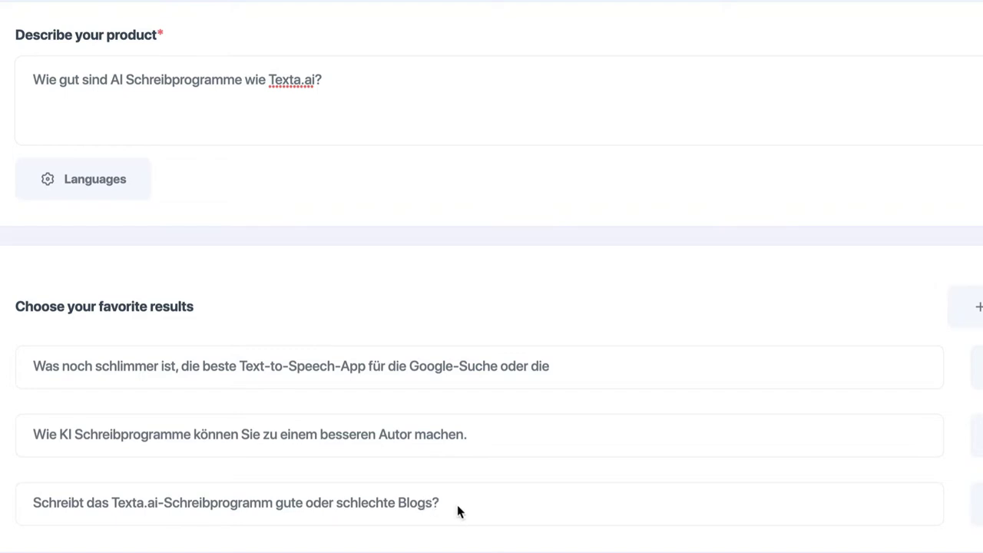
pyautogui.moveTo(463, 505); pyautogui.dragTo(31, 504)
pyautogui.hotkey('ctrl', 'c')
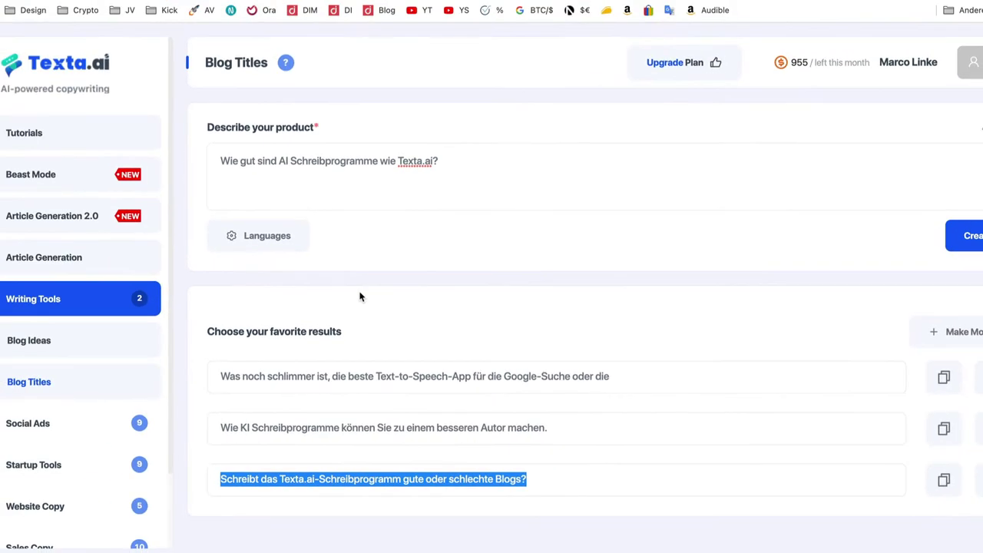
# Examine which tools are offered under Social Ads and Startup Tools.
pyautogui.click(66, 425)
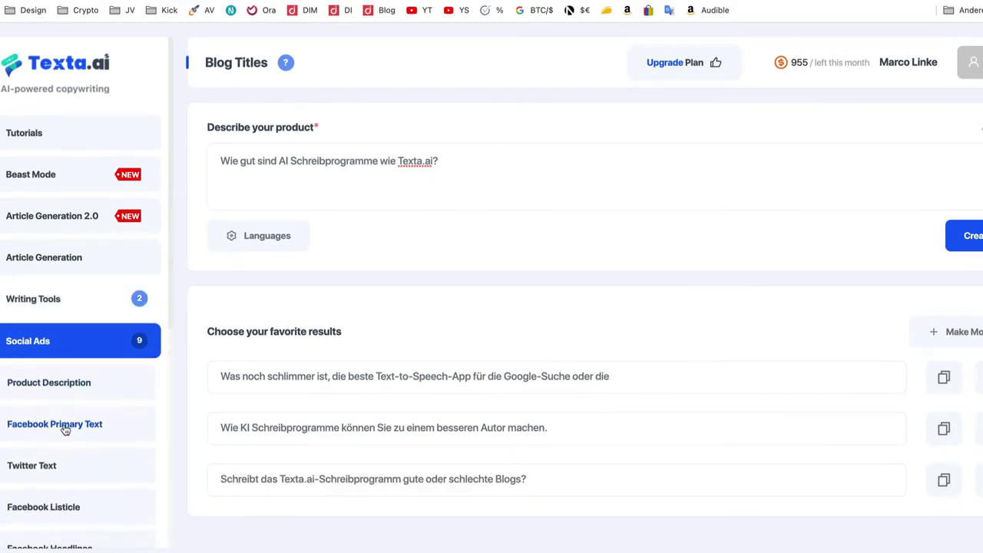
pyautogui.scroll(-2, 76, 361)
pyautogui.scroll(-4, 76, 361)
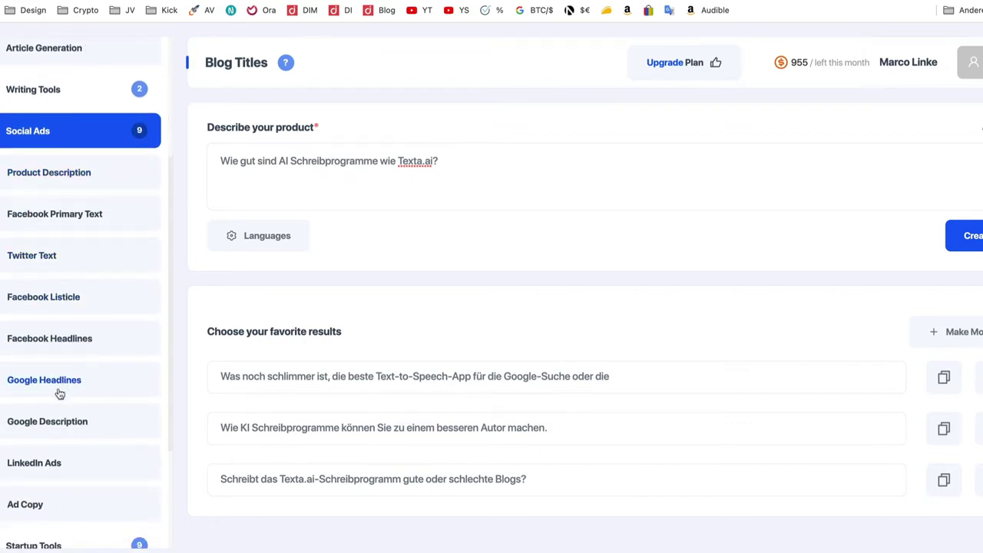
pyautogui.scroll(-4, 71, 413)
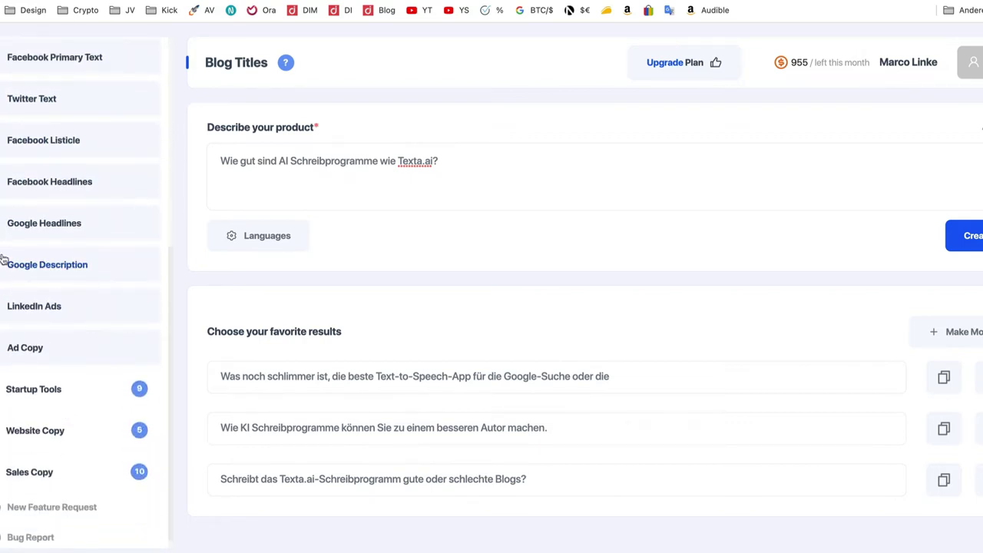
pyautogui.click(55, 390)
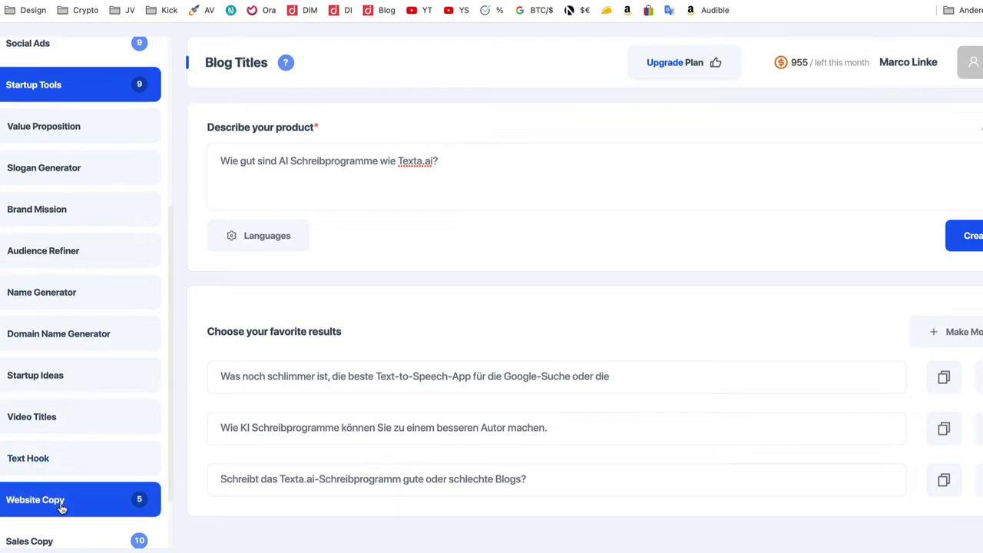
pyautogui.scroll(5, 61, 508)
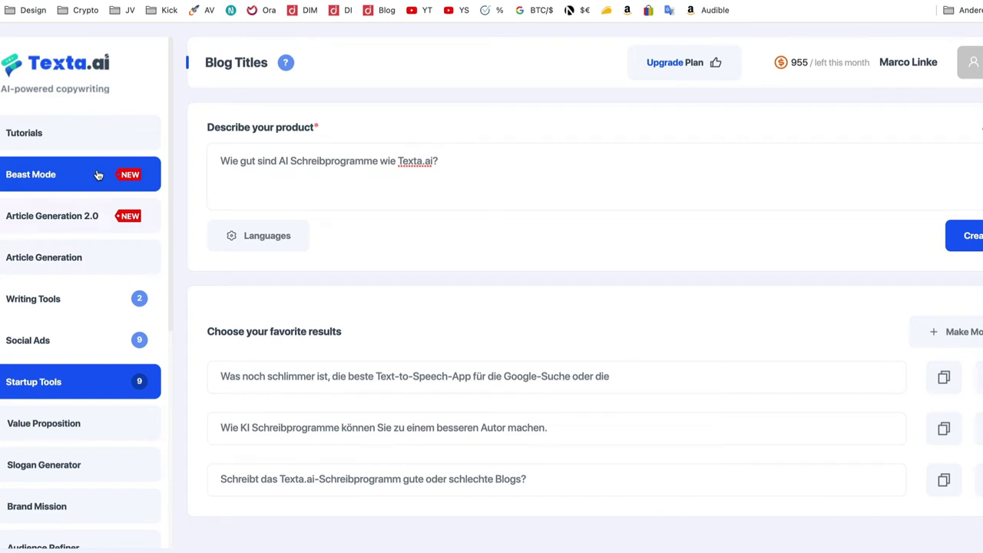
# Open Article Generation 2.0 and try the Blog, Business, Personal and Marketing styles, ending on Standard.
pyautogui.click(86, 217)
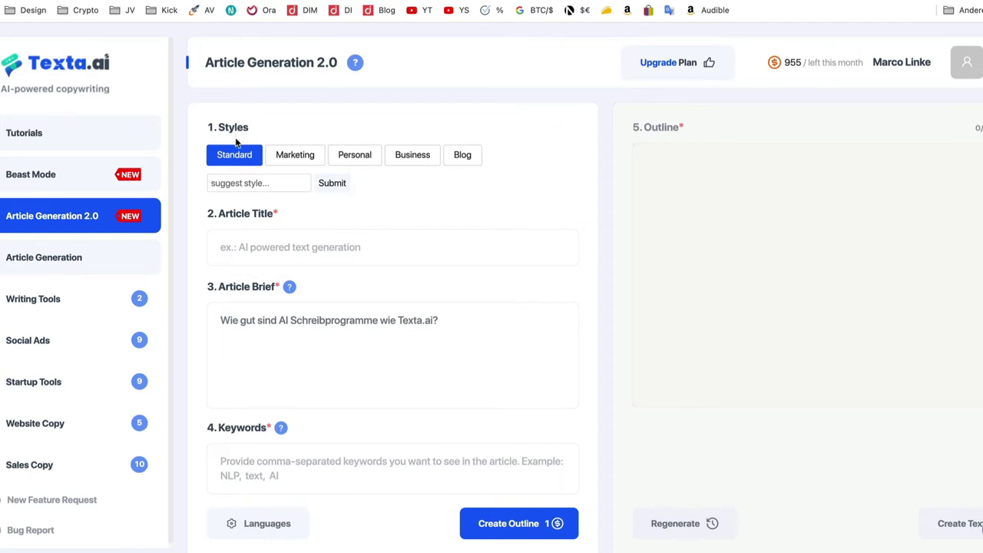
pyautogui.click(467, 160)
pyautogui.click(414, 161)
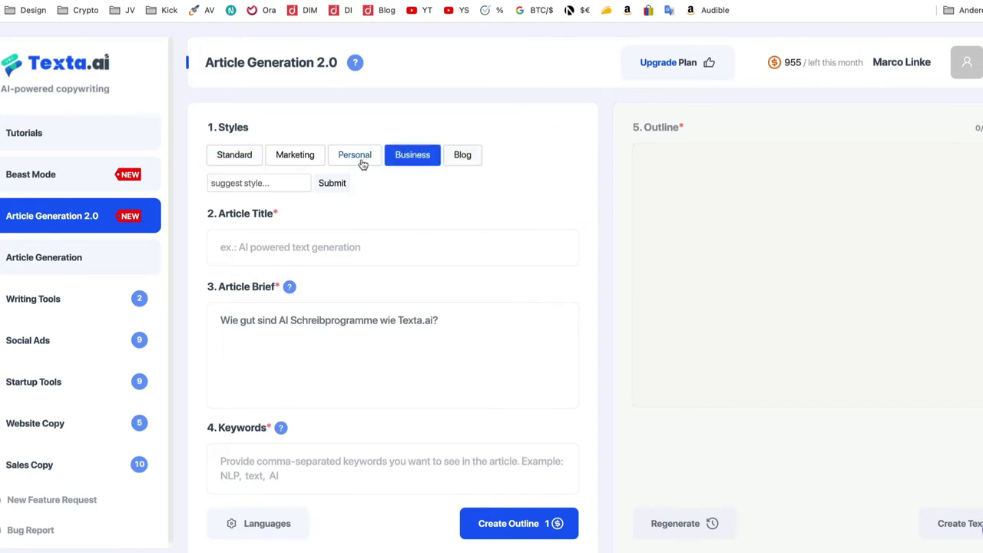
pyautogui.click(361, 163)
pyautogui.click(310, 160)
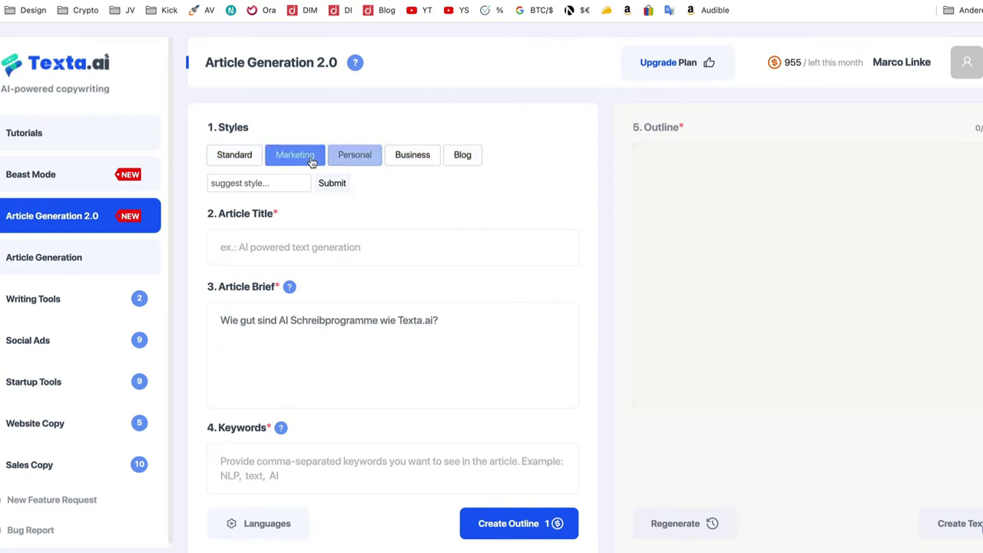
pyautogui.click(240, 156)
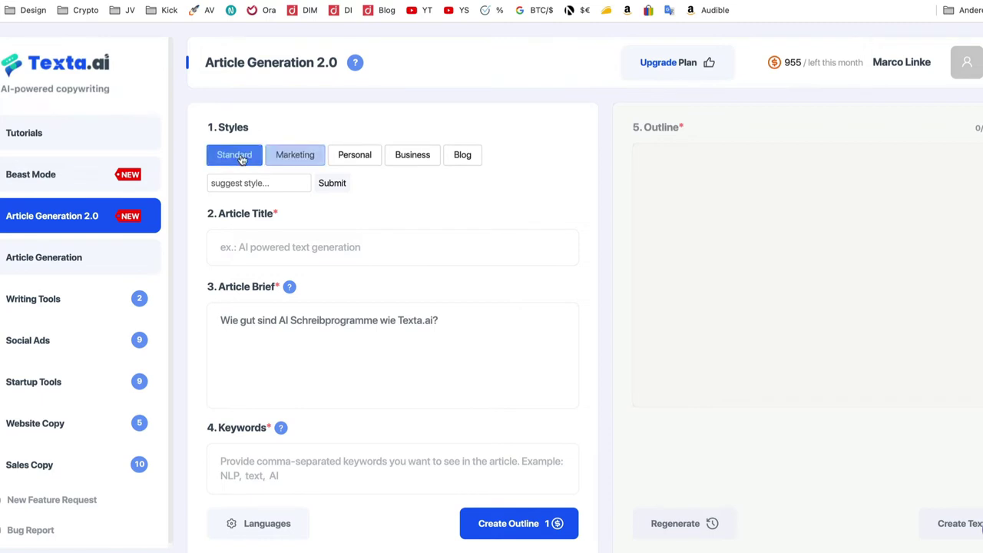
# Paste the copied blog title as the article title and append it to the existing article brief.
pyautogui.click(254, 247)
pyautogui.hotkey('ctrl', 'v')
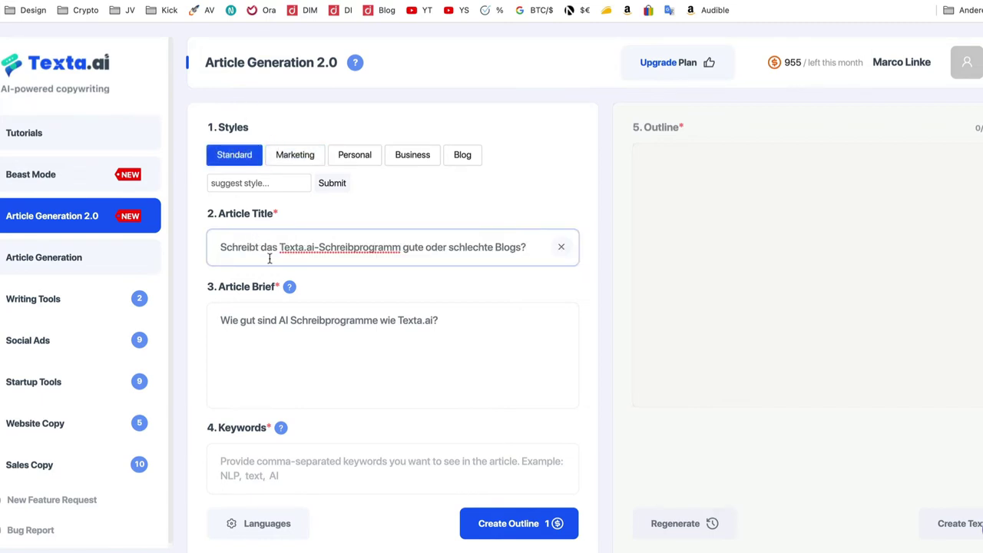
pyautogui.click(320, 329)
pyautogui.hotkey('ctrl', 'v')
# Enter the keywords "Review Texta.ai, Review AI Schreibprogramm" and create the article outline.
pyautogui.click(307, 468)
pyautogui.write('Review ')
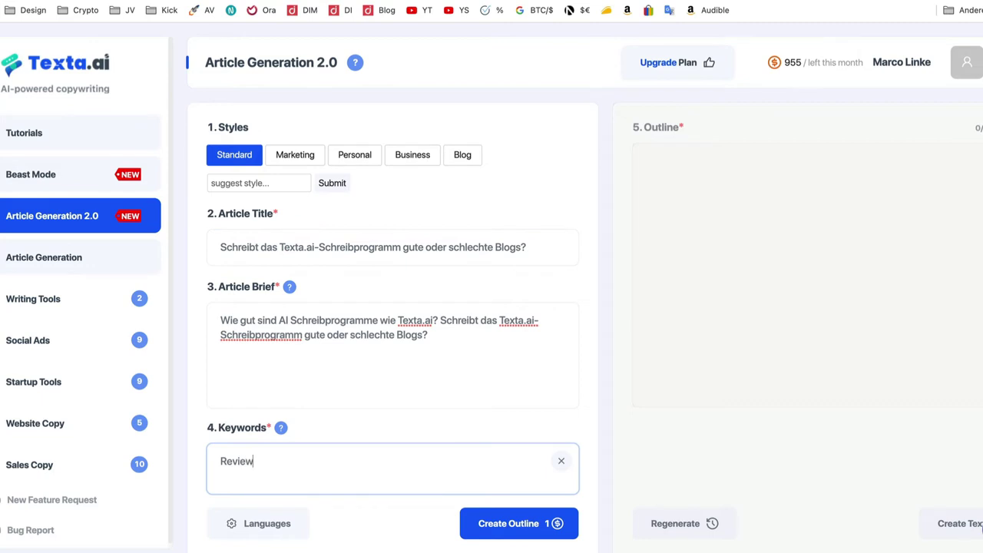
pyautogui.write('Texta.ai, Review sc')
pyautogui.write('hreib')
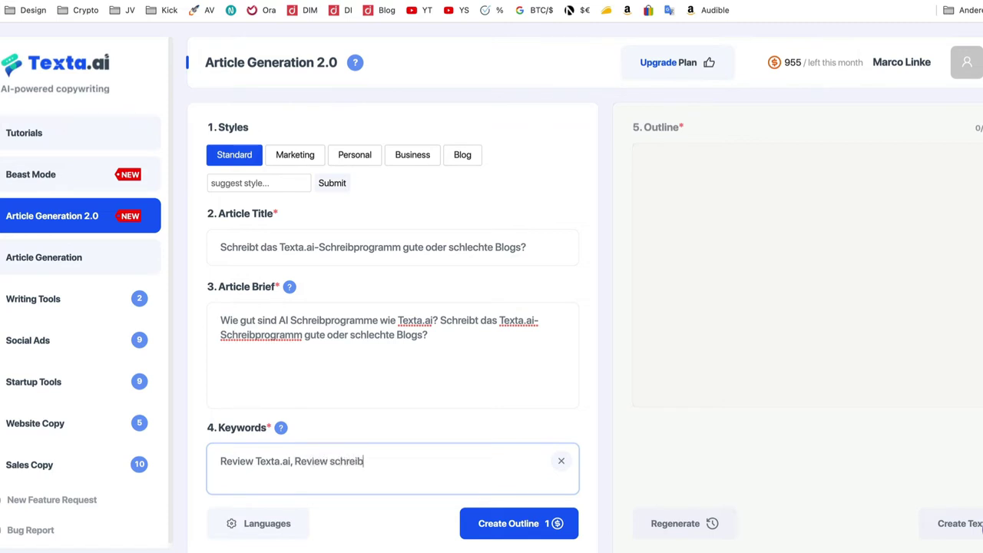
pyautogui.write('programm')
pyautogui.click(340, 461)
pyautogui.write('AI ')
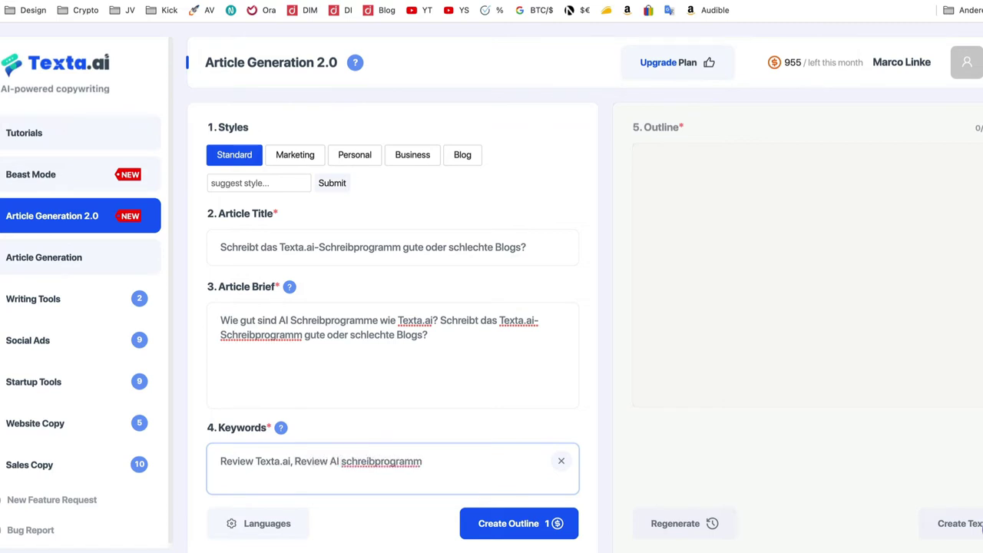
pyautogui.write('S')
pyautogui.press('Delete')
pyautogui.click(525, 524)
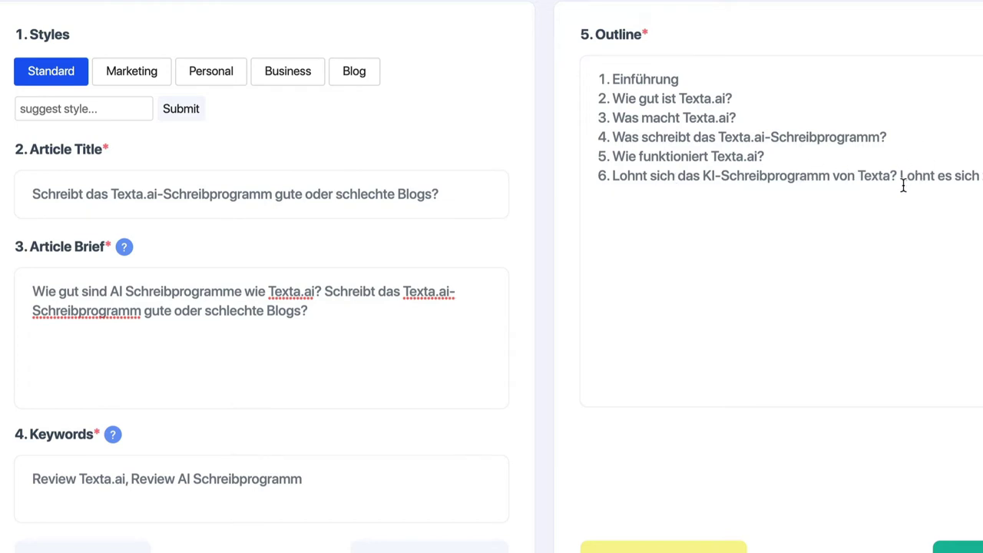
# Reduce the outline to "Lohnt es sich das KI-Schreibprogramm von Texta zu kaufen?", "Wie gut ist Texta.ai?" and "Was macht Texta.ai?", and create the article text.
pyautogui.moveTo(692, 77); pyautogui.dragTo(561, 77)
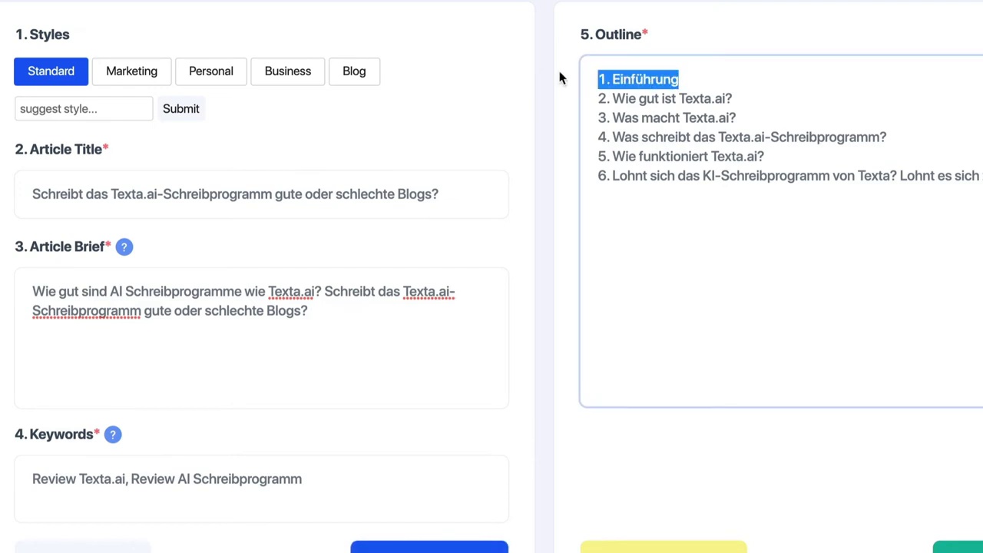
pyautogui.press('BackSpace')
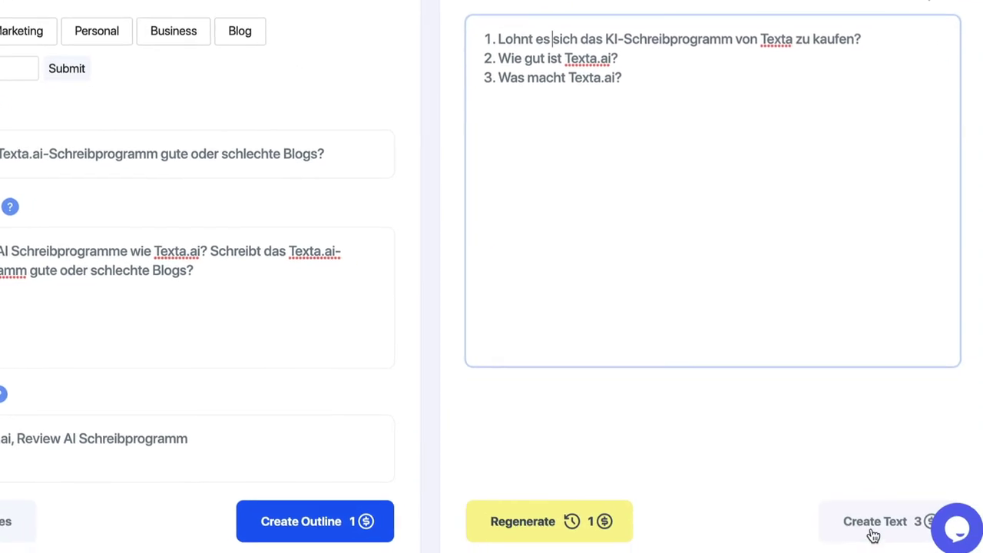
pyautogui.click(837, 513)
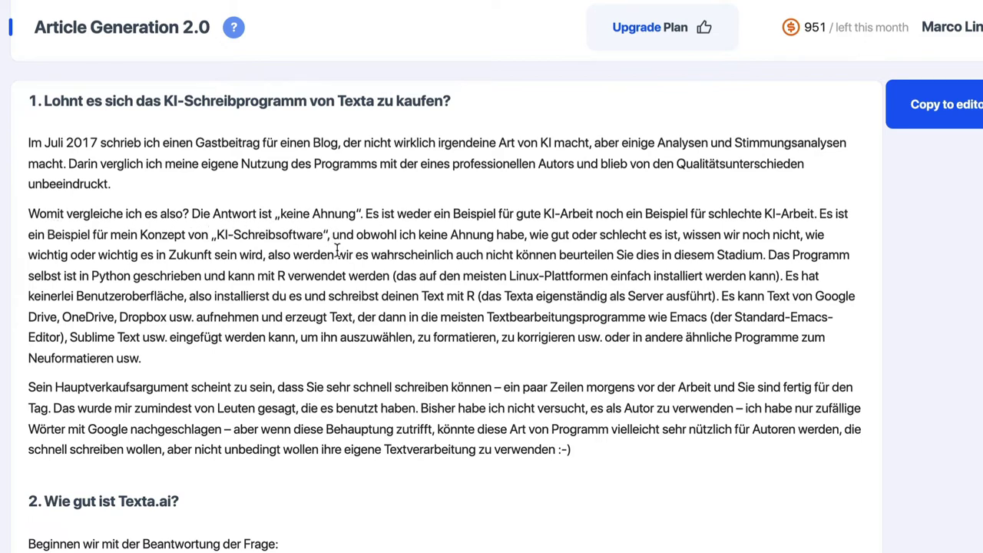
# Read through the generated article and examine the wording of the paragraphs in the section "Wie gut ist Texta.ai?".
pyautogui.scroll(-3, 336, 250)
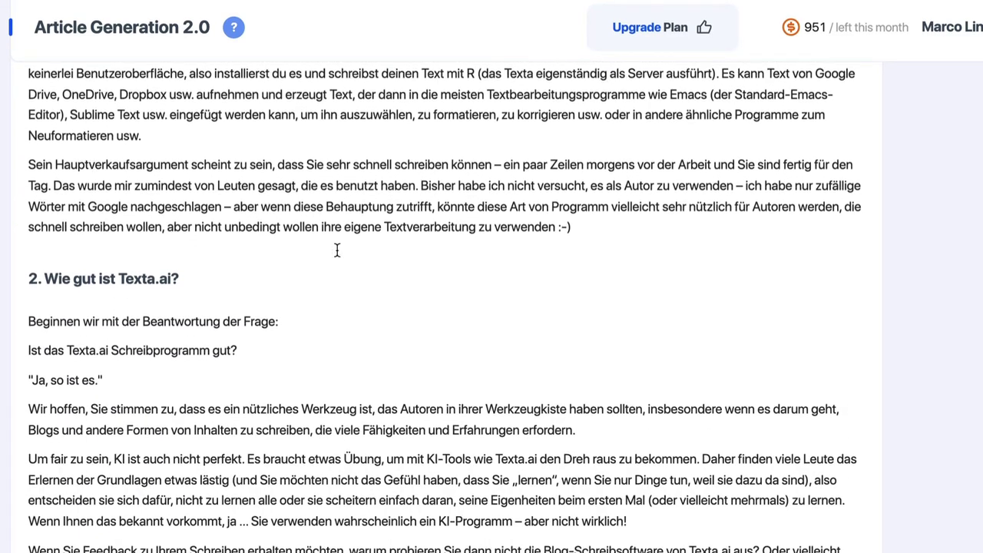
pyautogui.scroll(-3, 336, 250)
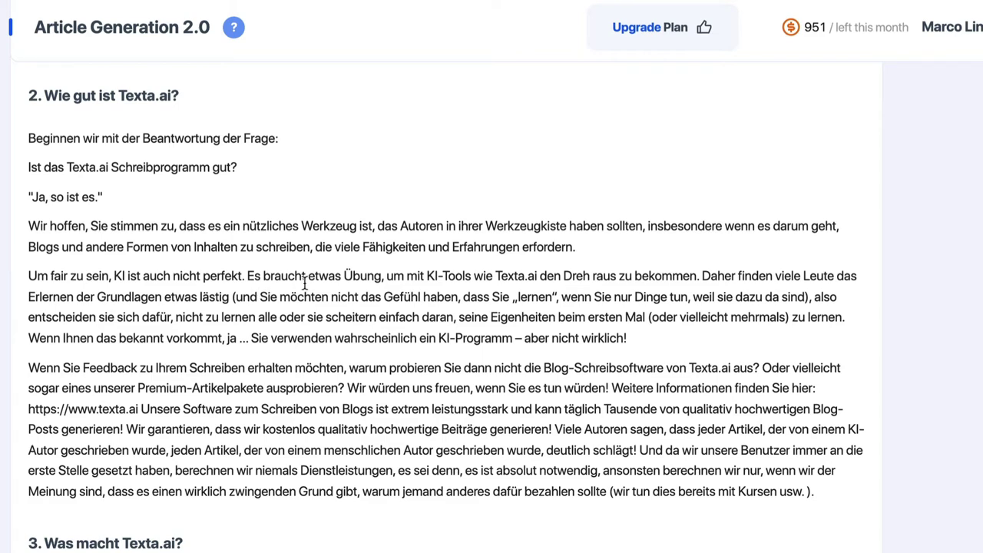
pyautogui.moveTo(363, 296); pyautogui.dragTo(395, 343)
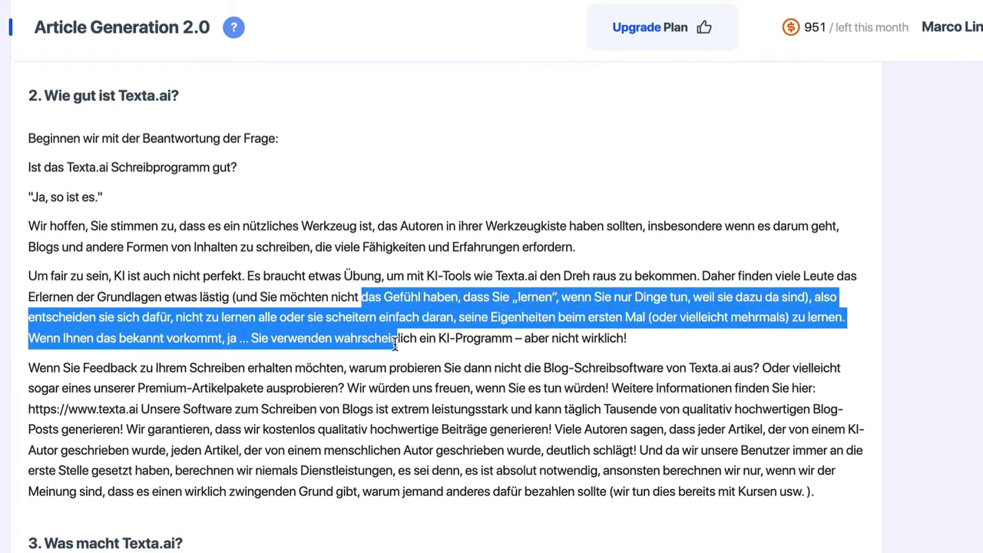
pyautogui.scroll(-2, 395, 344)
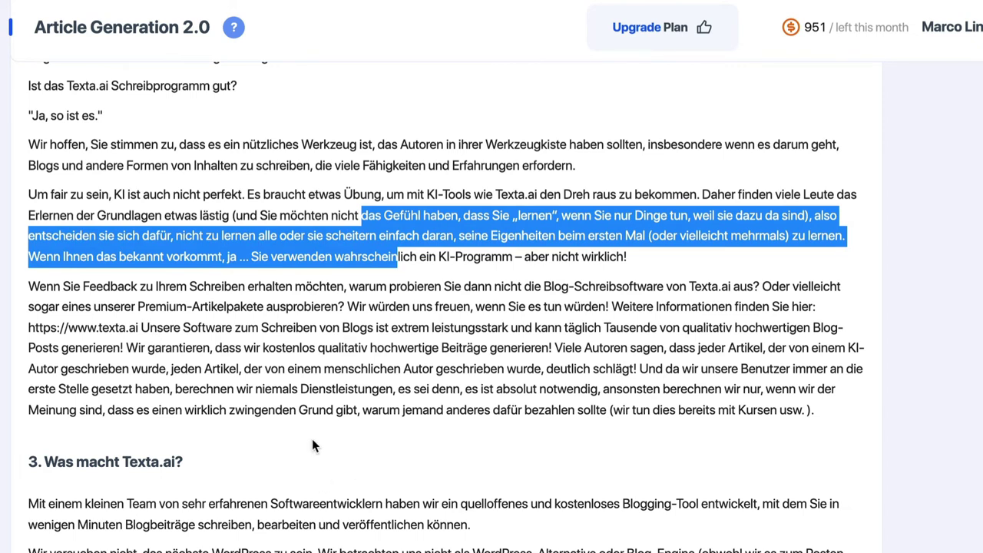
pyautogui.click(298, 452)
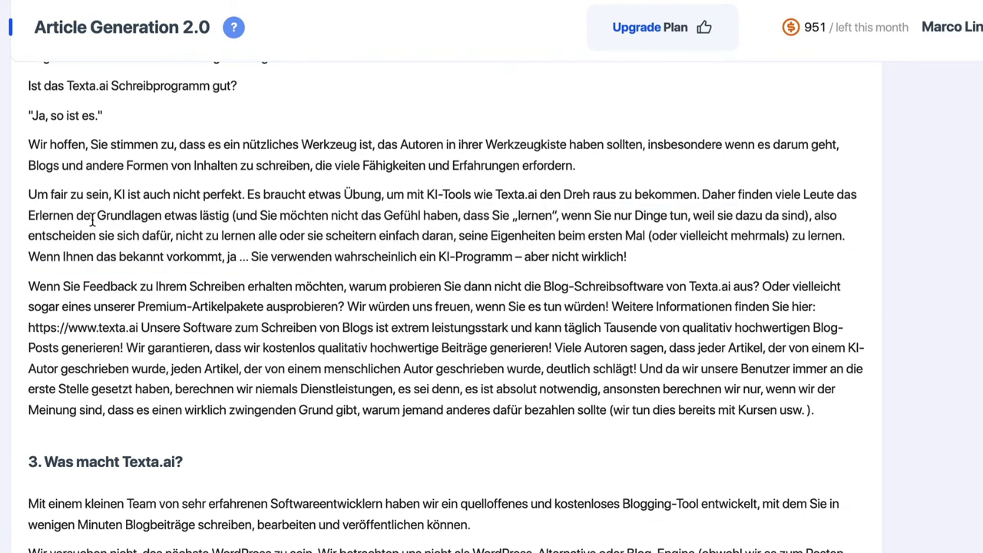
pyautogui.doubleClick(72, 285)
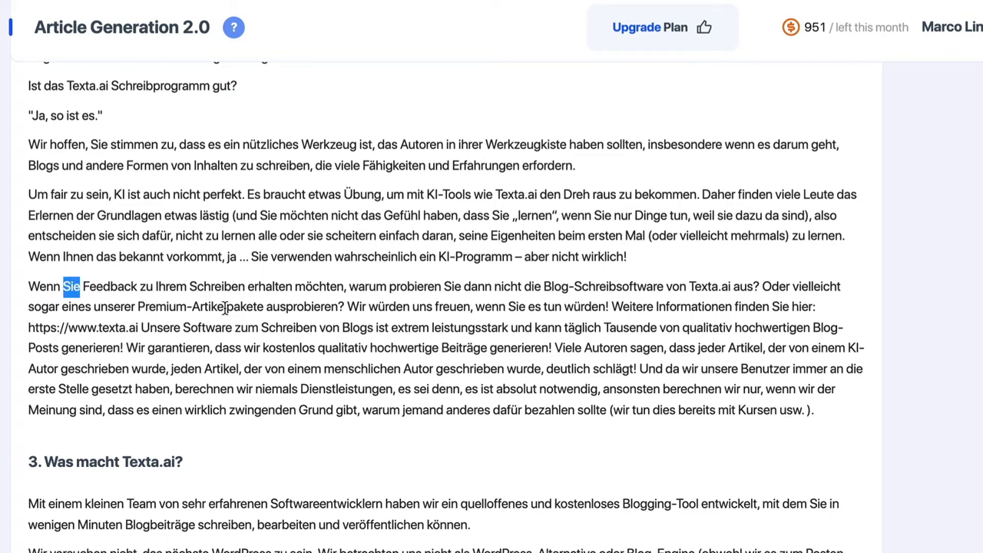